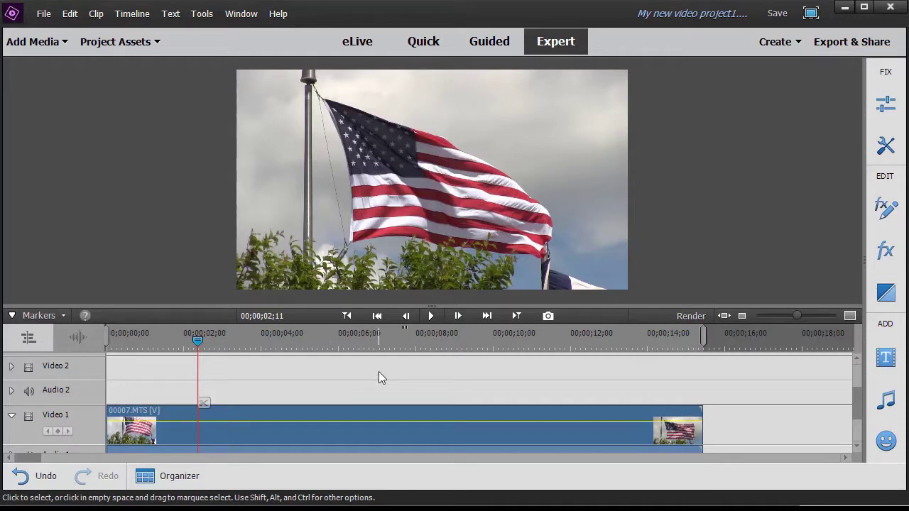
Preview the flag clip, then place 00003.MTS on Video 2 and return the playhead near the start
click(432, 317)
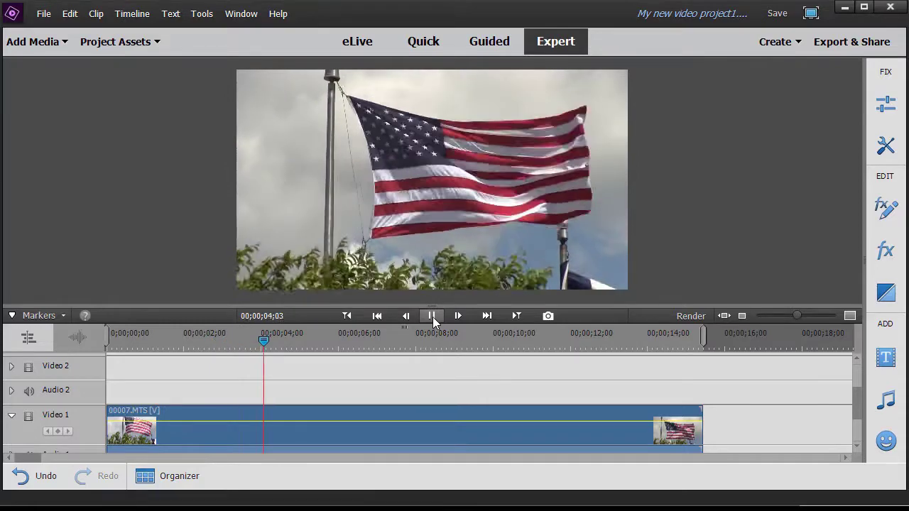
click(431, 317)
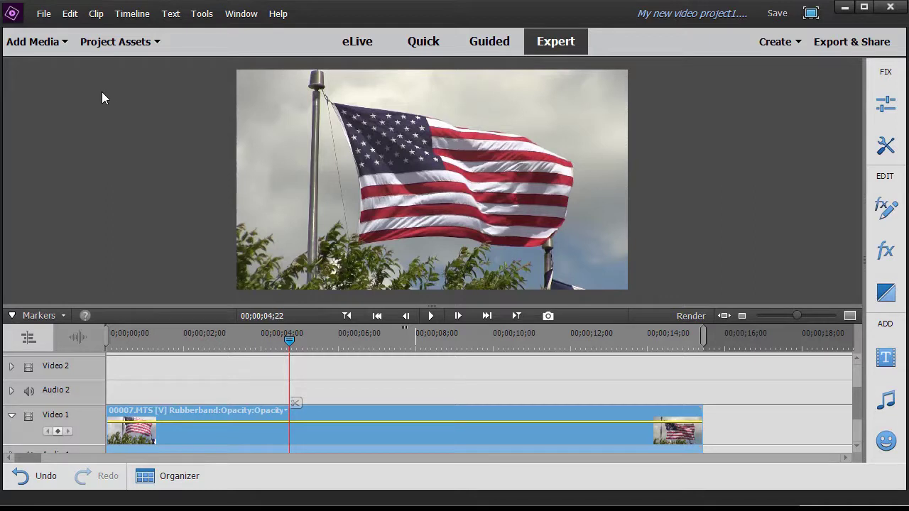
click(119, 42)
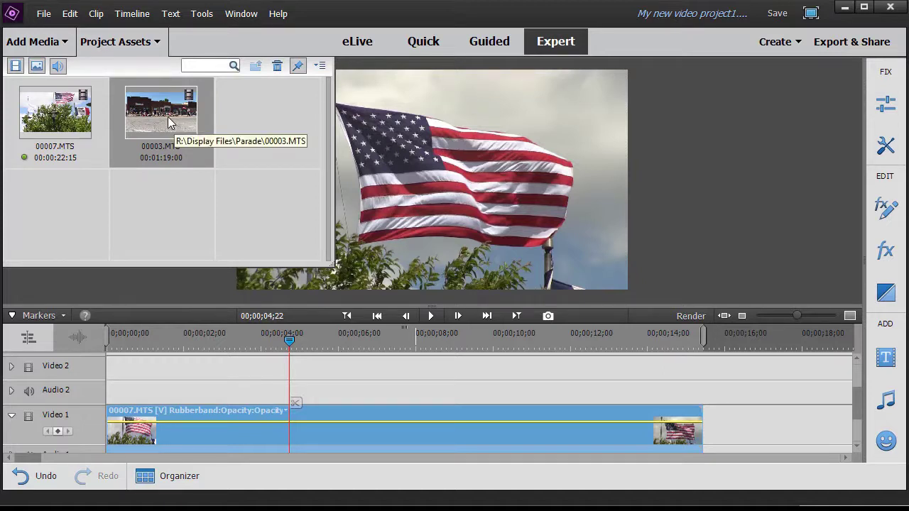
mouse_move(168, 117)
mouse_down()
mouse_move(144, 156)
mouse_move(155, 338)
mouse_move(177, 394)
mouse_move(171, 389)
mouse_up()
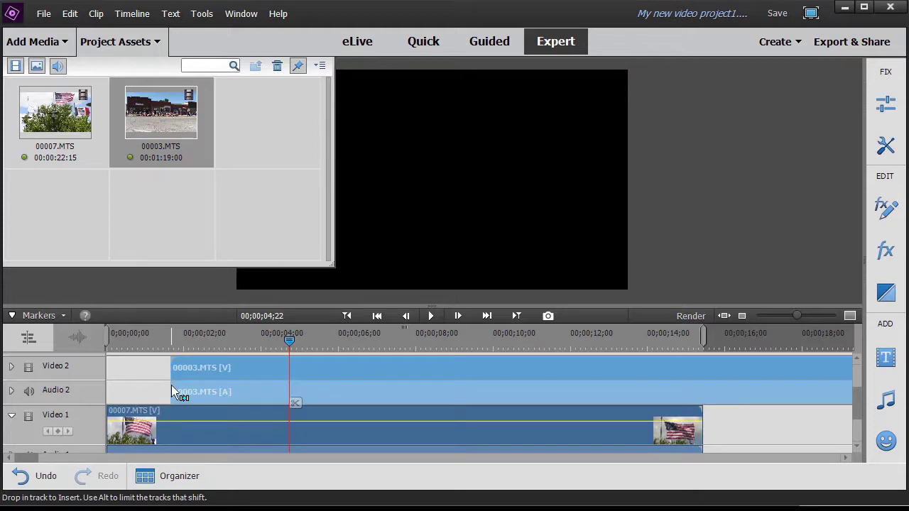
click(156, 44)
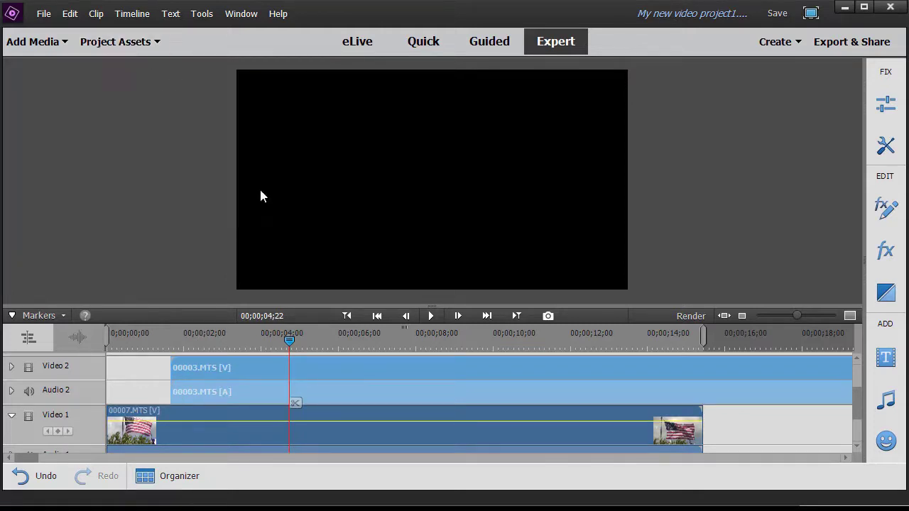
drag(285, 342, 139, 366)
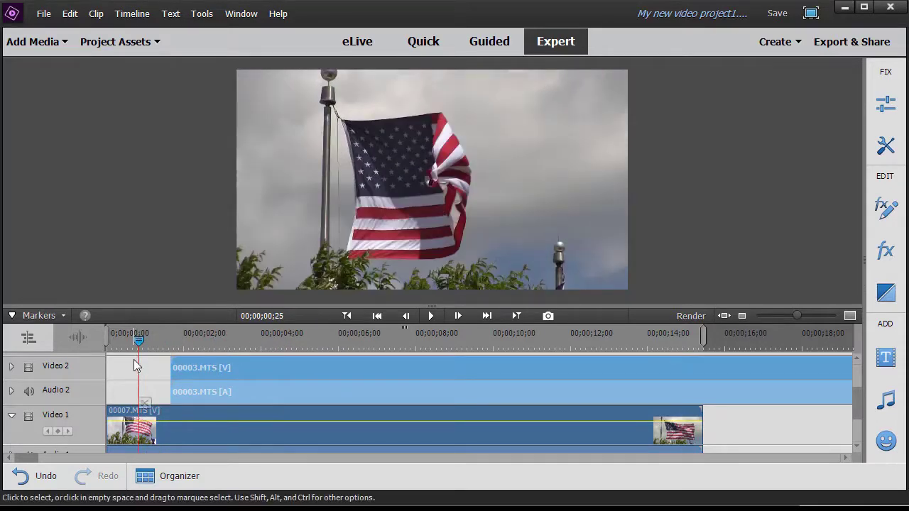
click(434, 316)
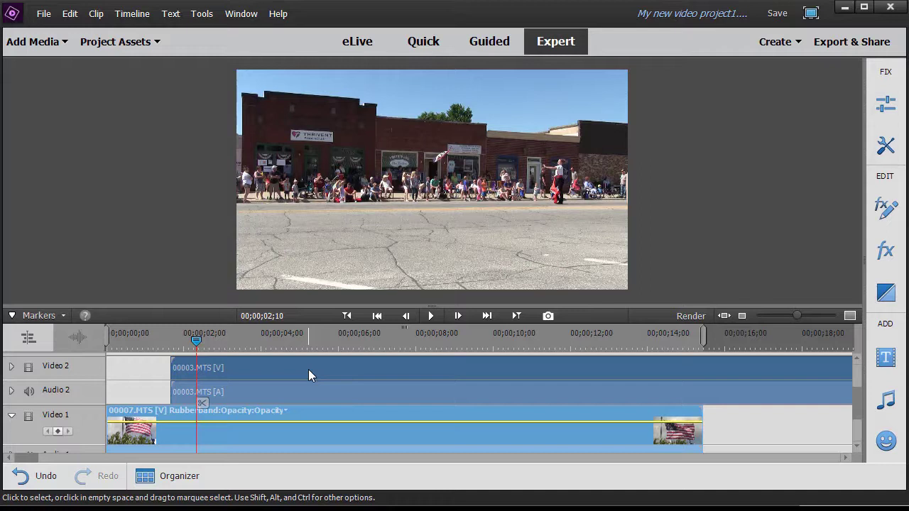
Apply the PiP 25% UR effect from the PiPs 25% UR group to the parade clip
click(885, 252)
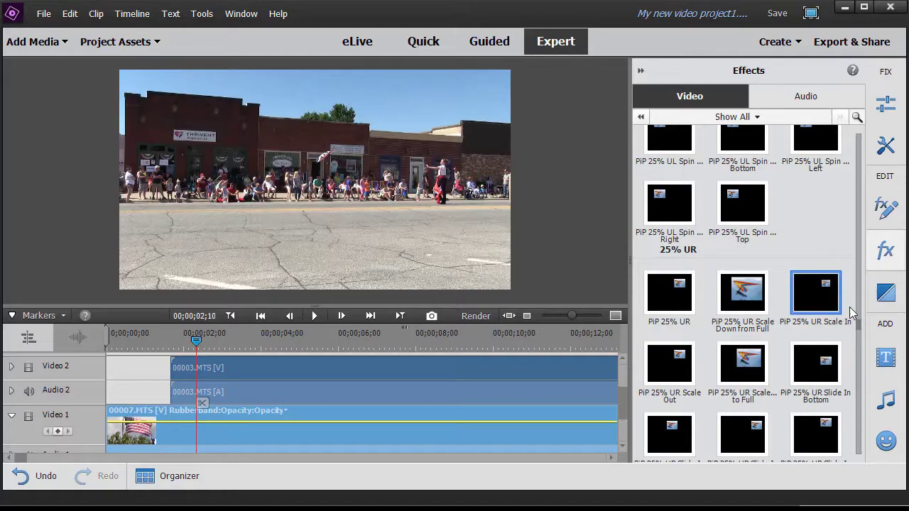
drag(859, 328, 857, 263)
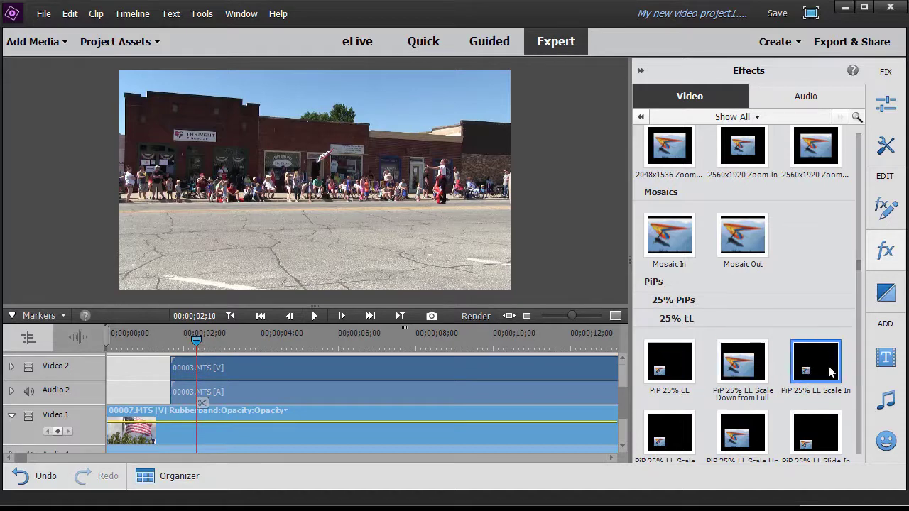
drag(861, 269, 858, 298)
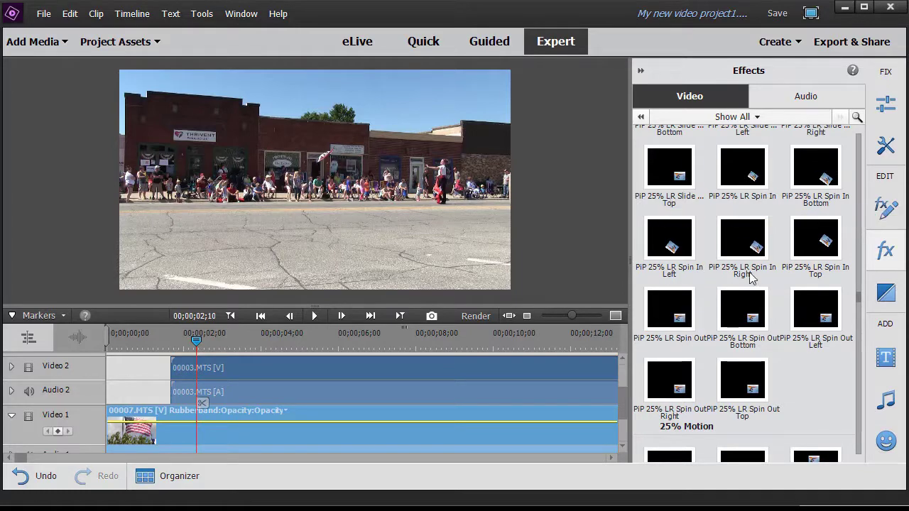
drag(859, 301, 860, 306)
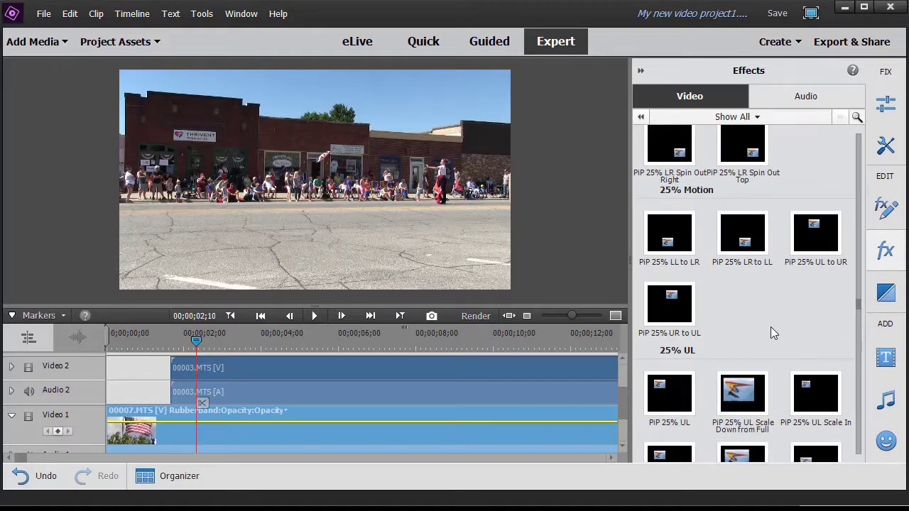
drag(858, 305, 860, 328)
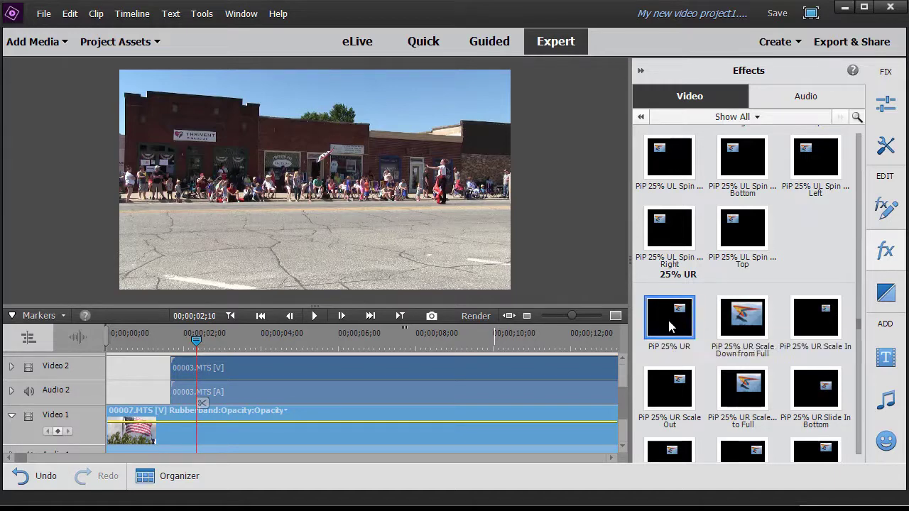
drag(669, 327, 471, 367)
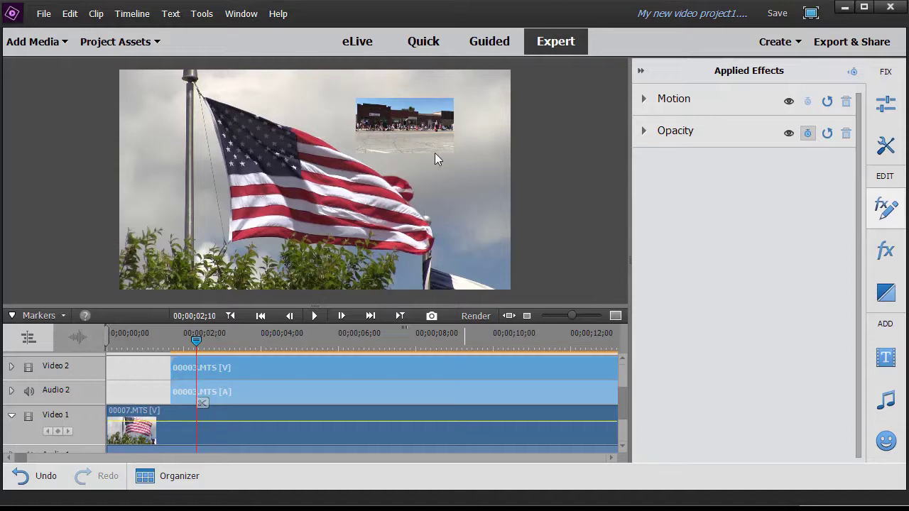
Save the project, collapse the effects panel and return the playhead to the timeline start
key(ctrl+s)
click(640, 71)
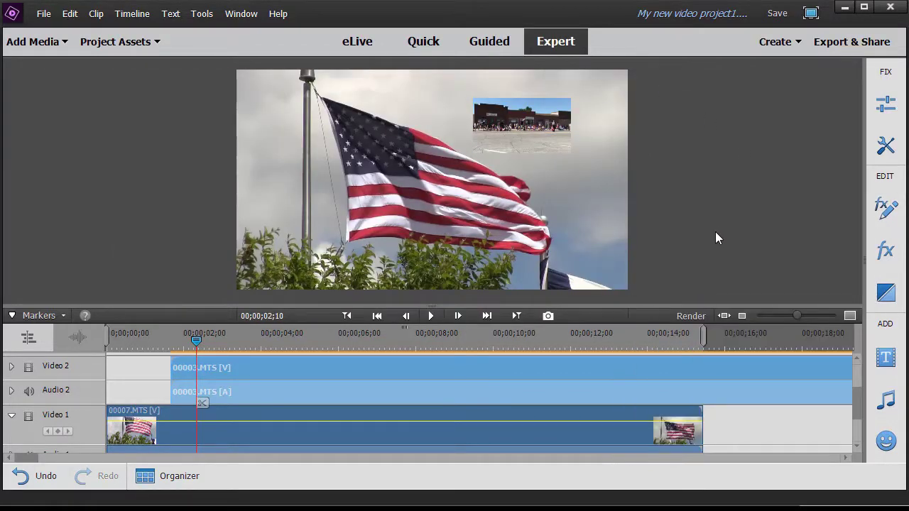
drag(197, 341, 146, 364)
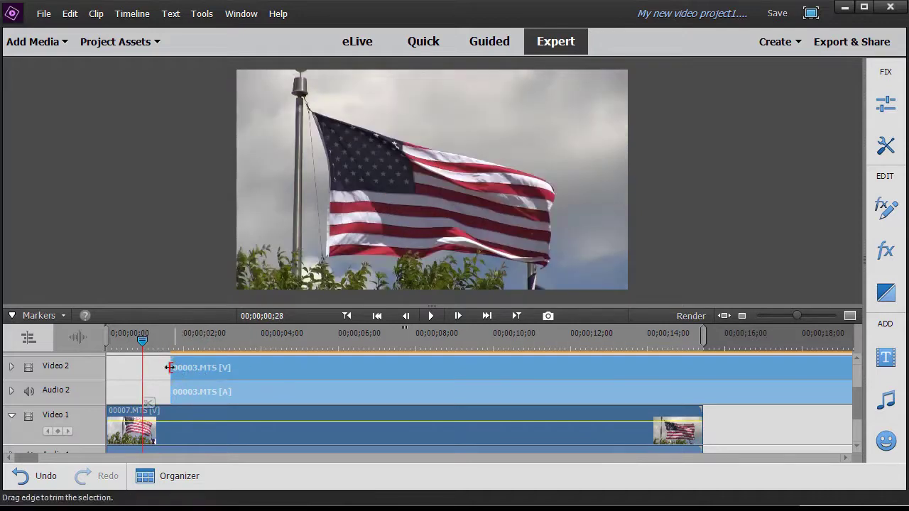
Shift 00003.MTS about two seconds later on Video 2, preview the timing, and fit the timeline
drag(314, 366, 376, 374)
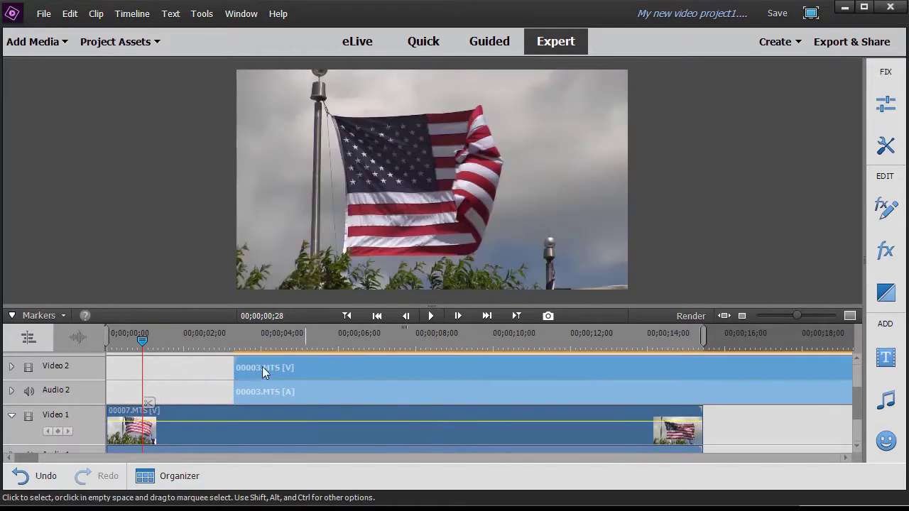
click(432, 315)
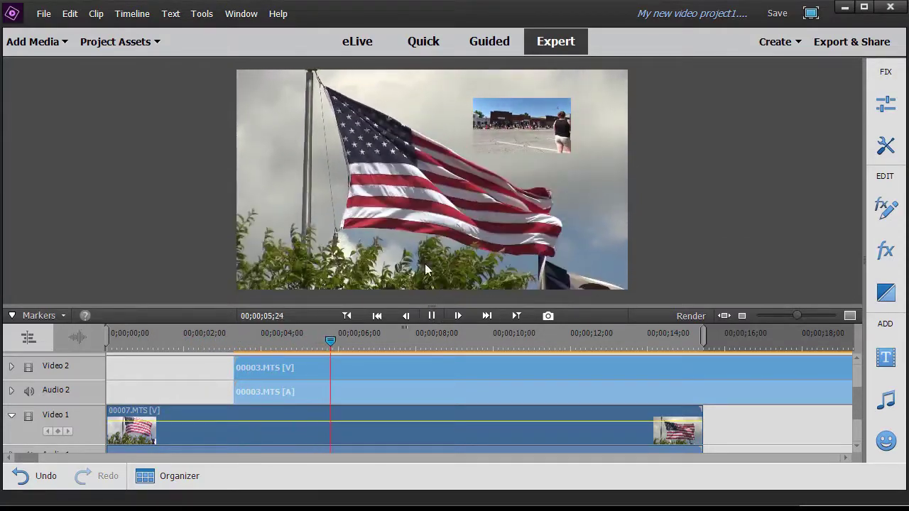
click(430, 315)
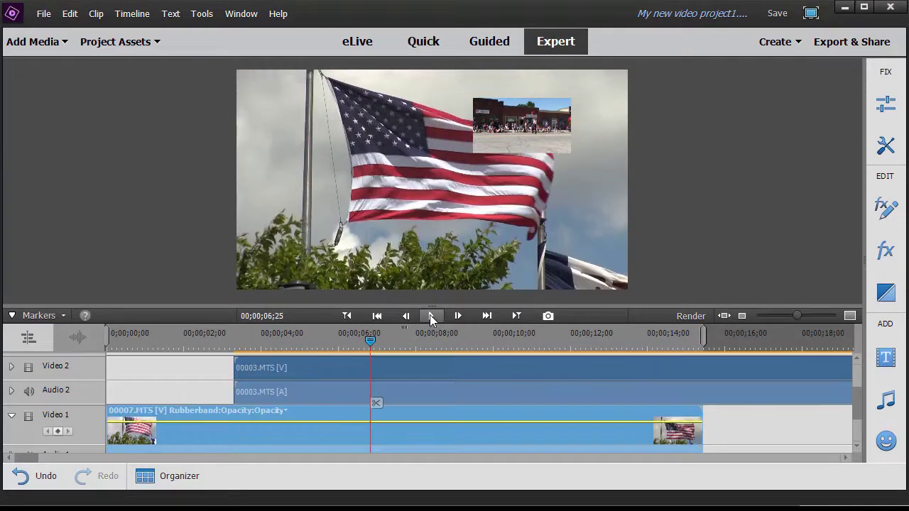
click(723, 315)
Trim the end of 00003.MTS well before the flag clip ends, replay, and select the clip
drag(703, 365, 186, 398)
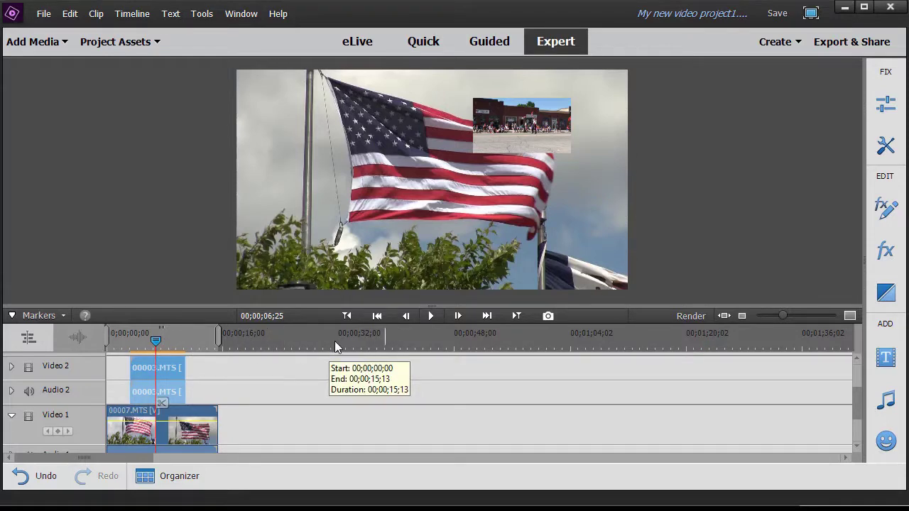
click(117, 343)
drag(116, 343, 118, 343)
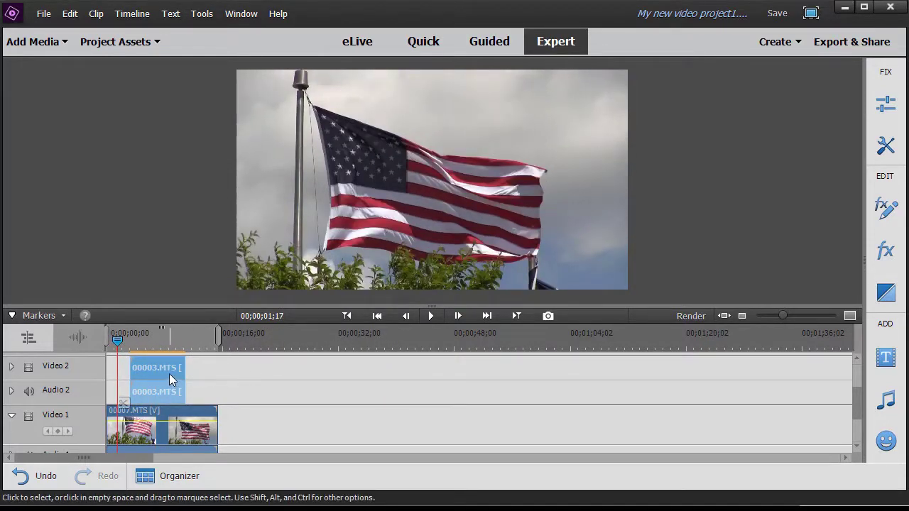
click(431, 315)
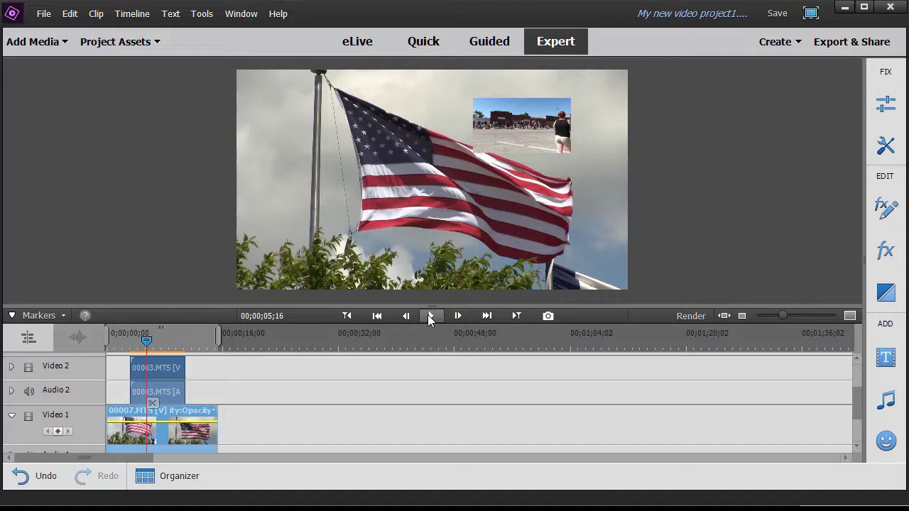
click(169, 374)
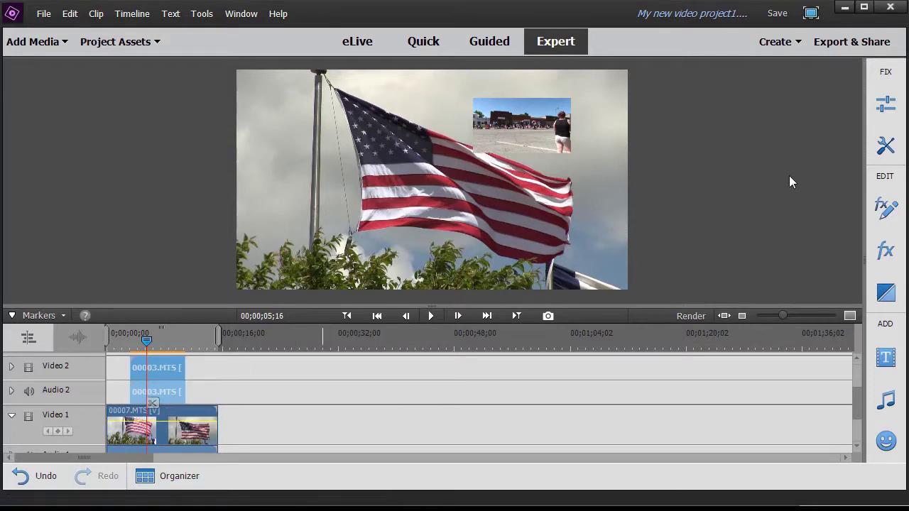
Drag the parade inset into the upper-right corner, setting its Motion Position to 1568.1, 247.4
click(885, 208)
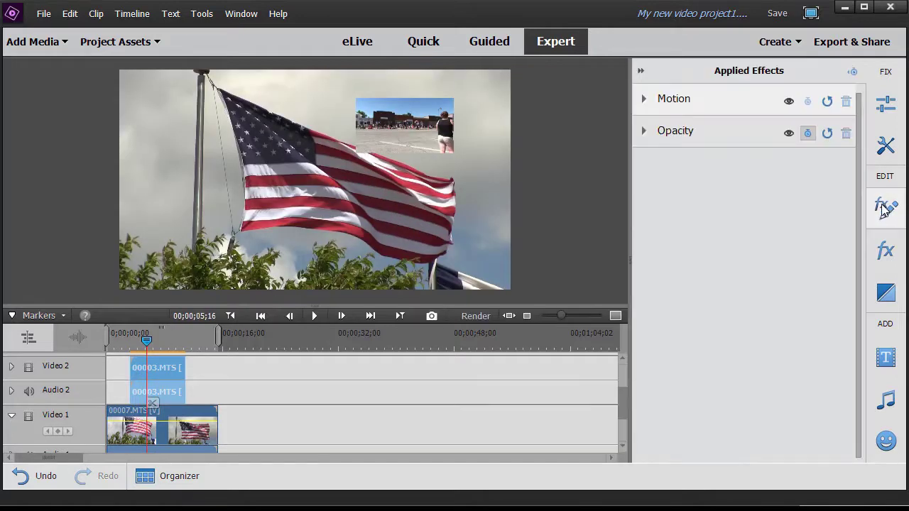
click(643, 99)
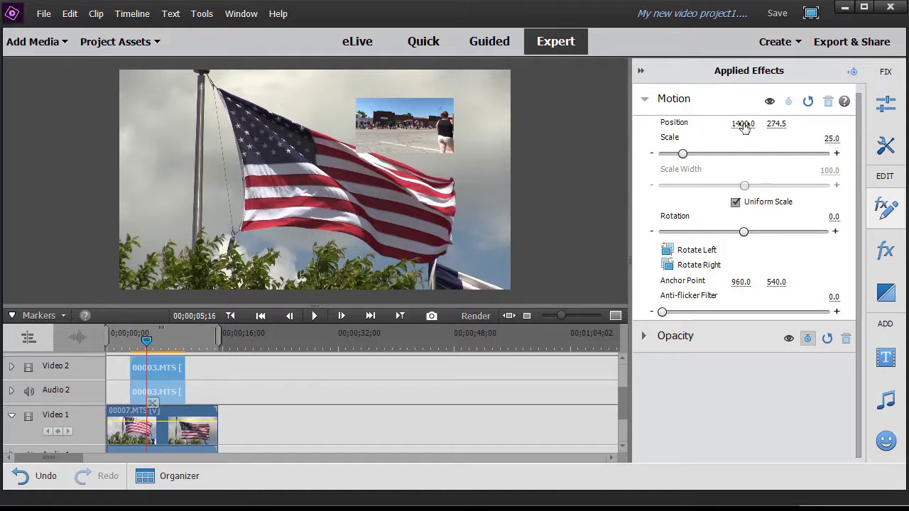
click(403, 128)
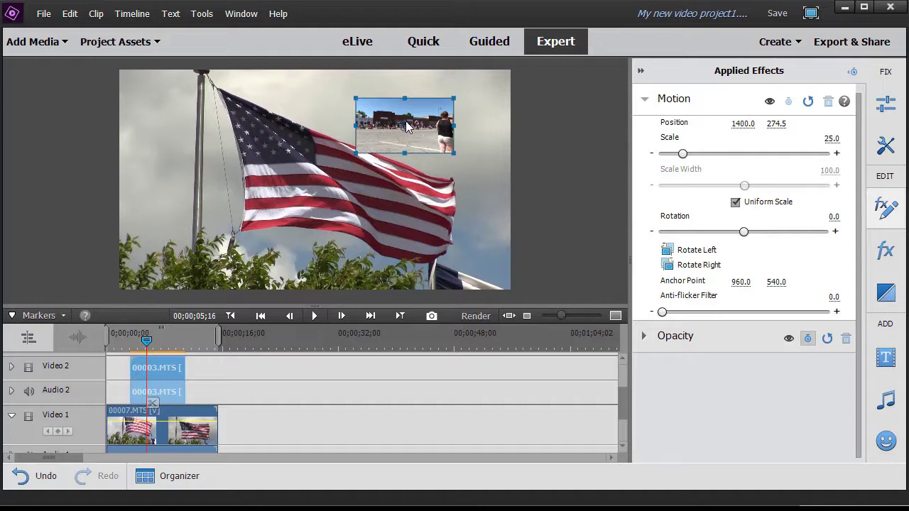
mouse_move(407, 126)
mouse_down()
mouse_move(413, 134)
mouse_move(402, 135)
mouse_up()
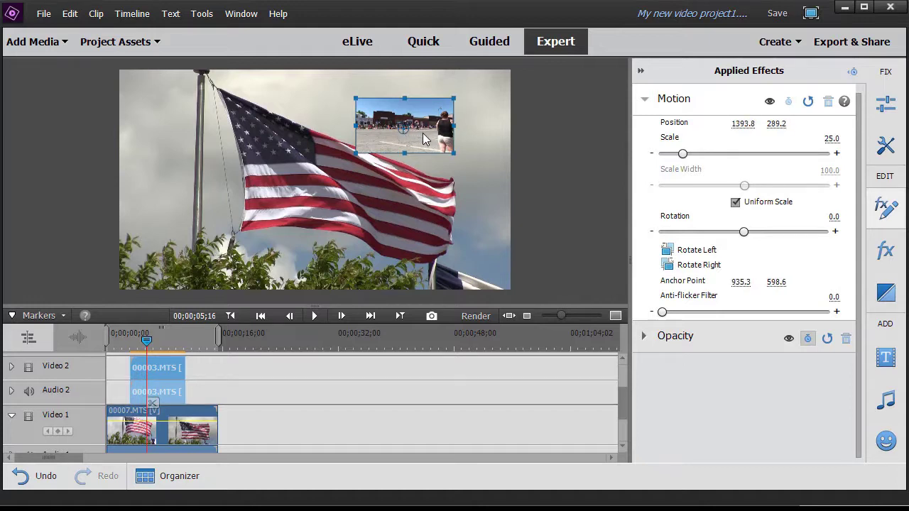
drag(436, 160, 338, 115)
drag(391, 126, 460, 132)
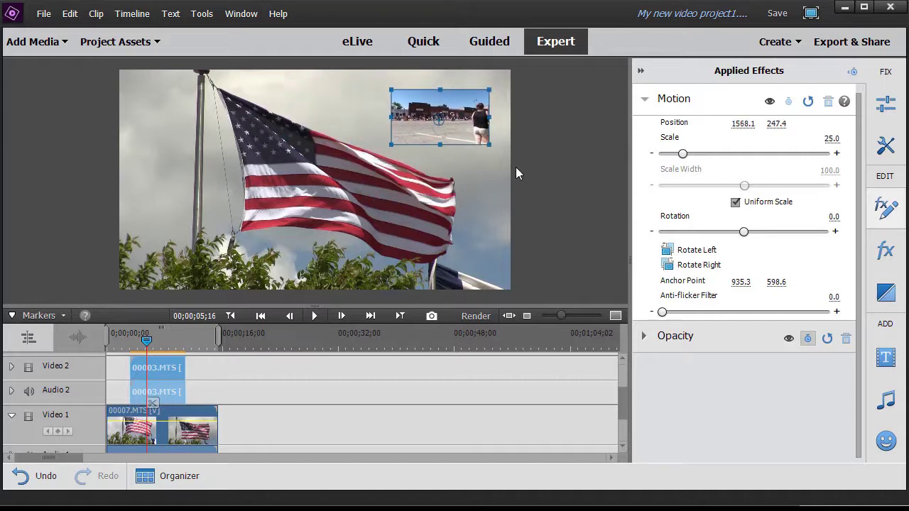